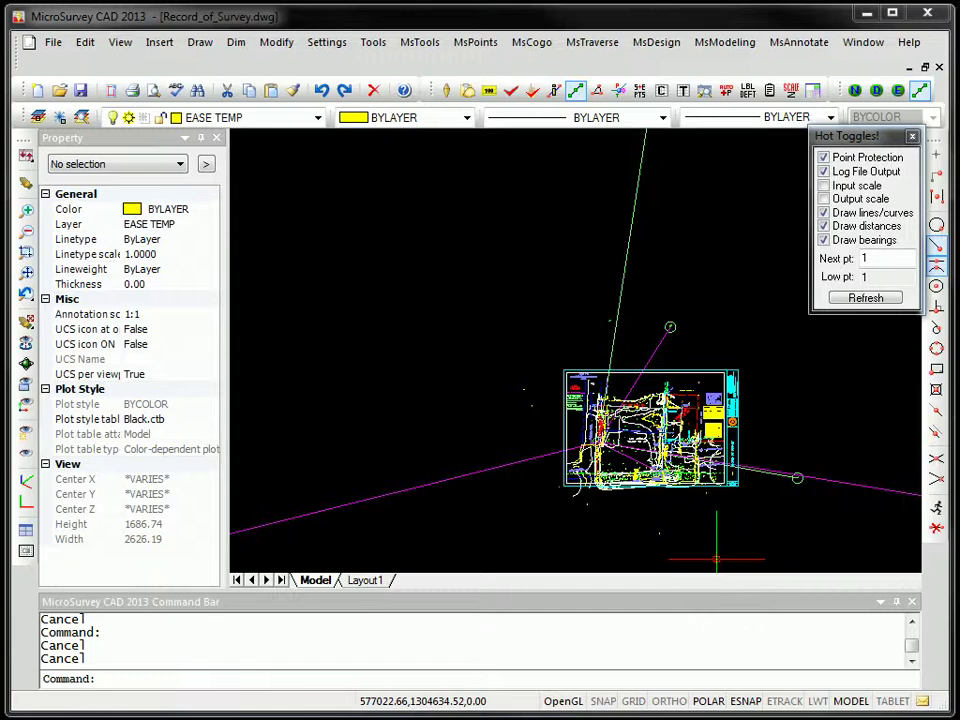
Step: Inspect the object type and layer of the survey points along the section line near the Section 14 and 23 corner
scroll(650, 450, "up", 3)
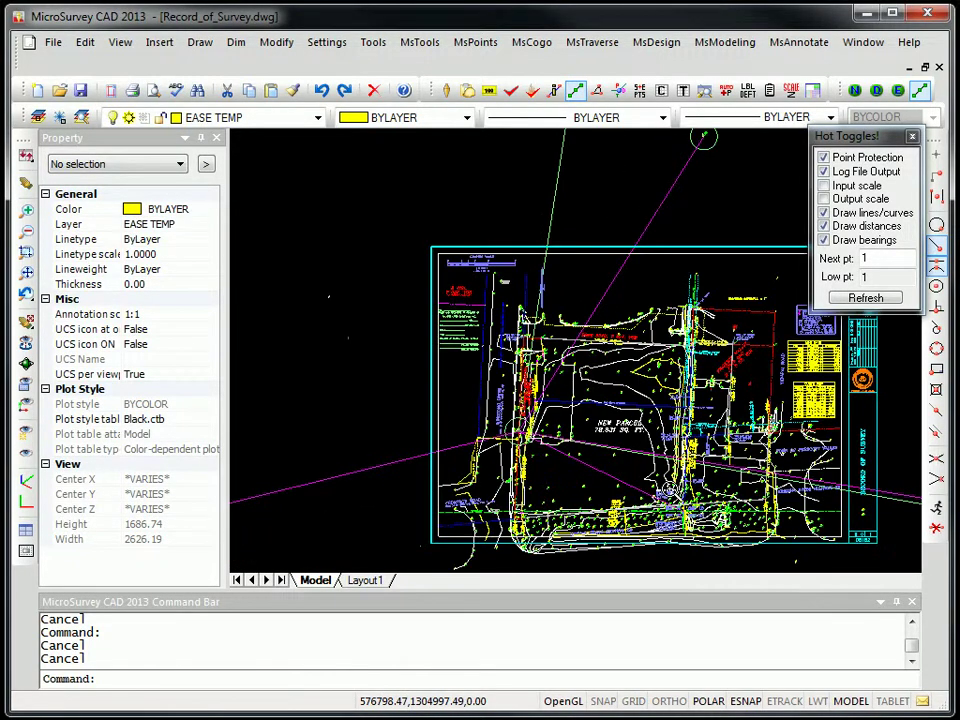
scroll(660, 460, "up", 5)
middle_click_drag(604, 420, 547, 282)
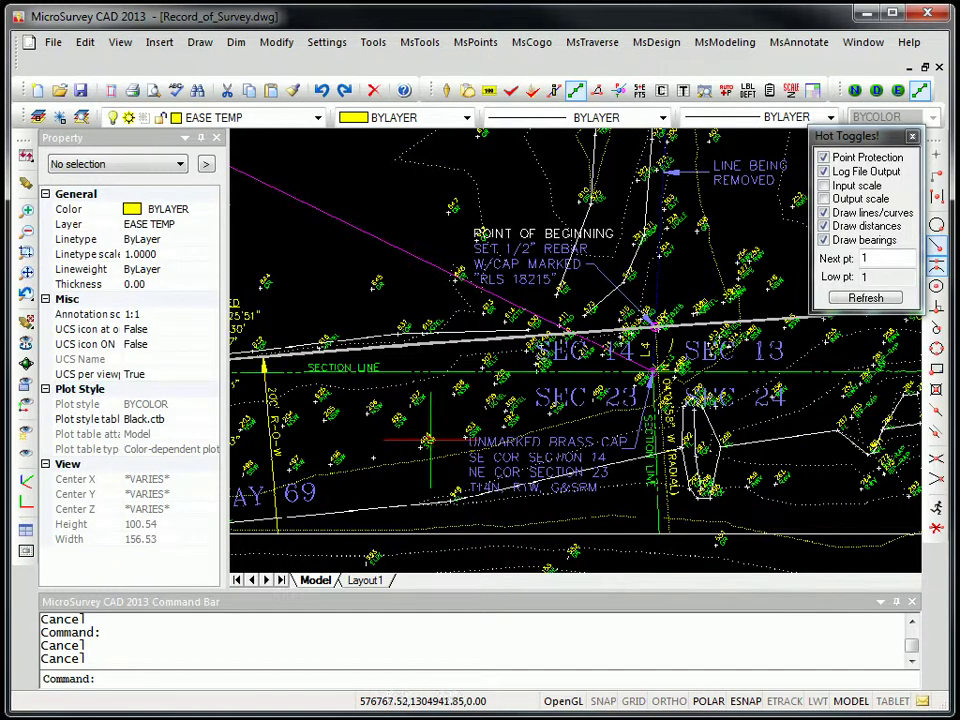
left_click(322, 338)
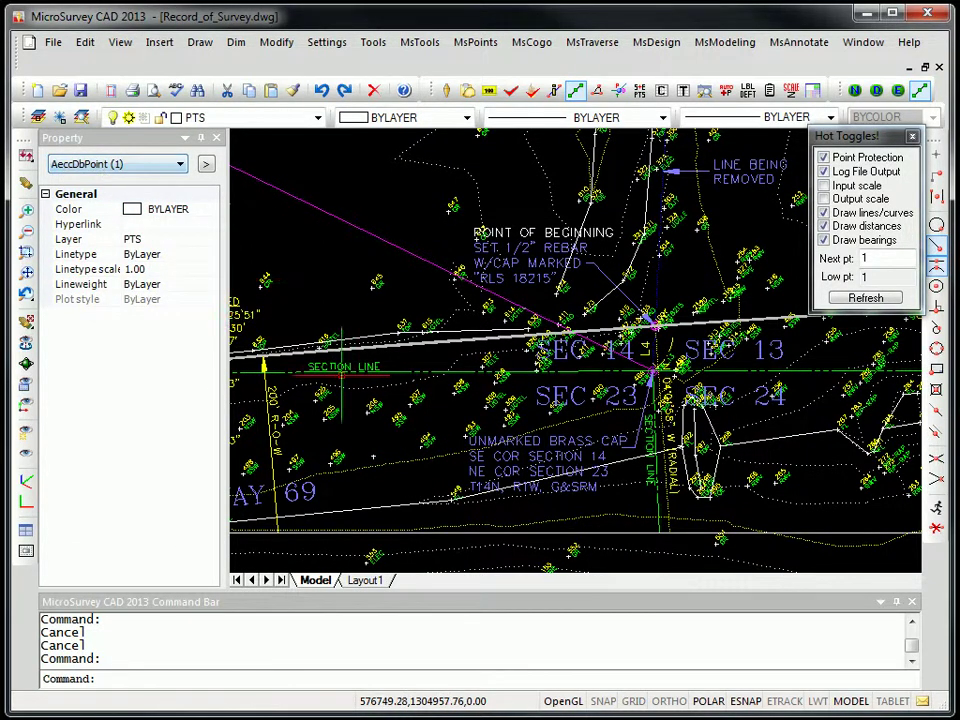
left_click(278, 292)
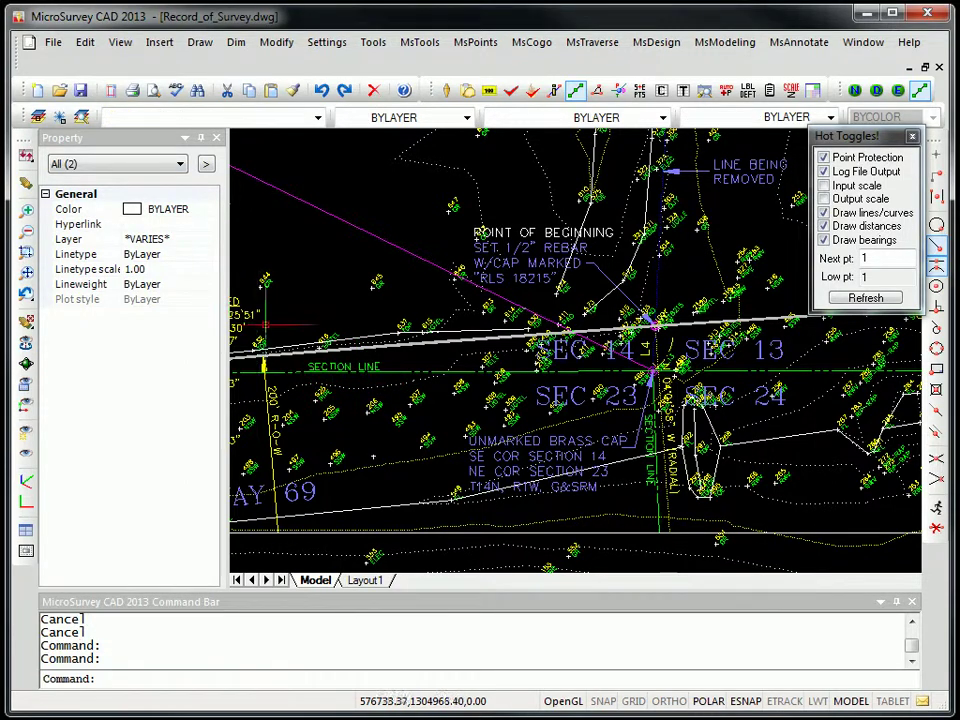
key("Escape")
key("Escape")
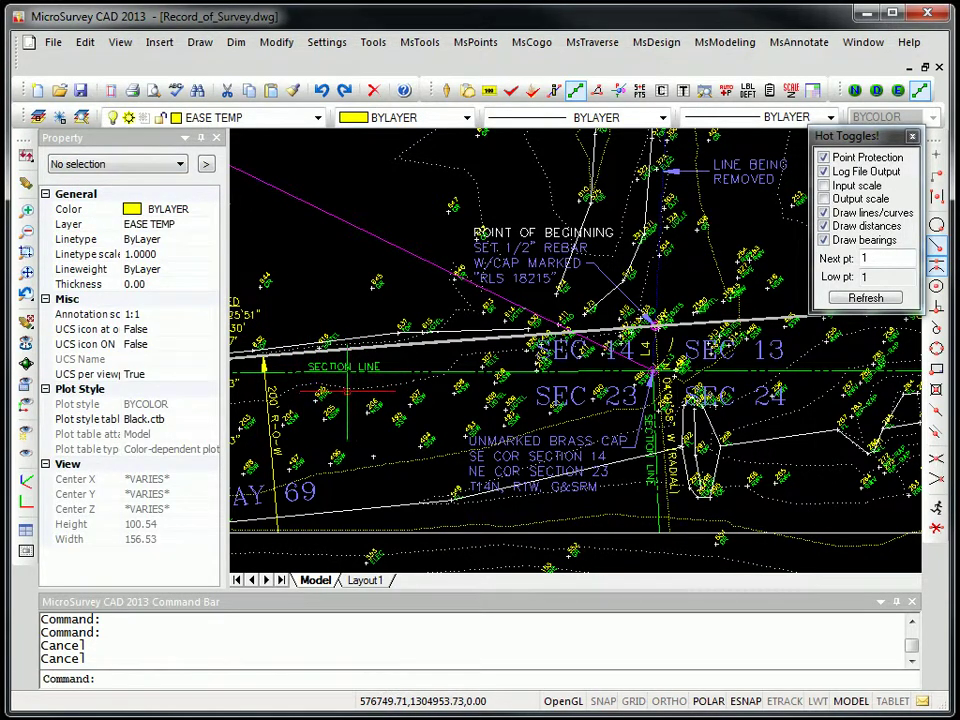
Step: Inspect the properties of the contour above the section line label and clear the selection
left_click(308, 330)
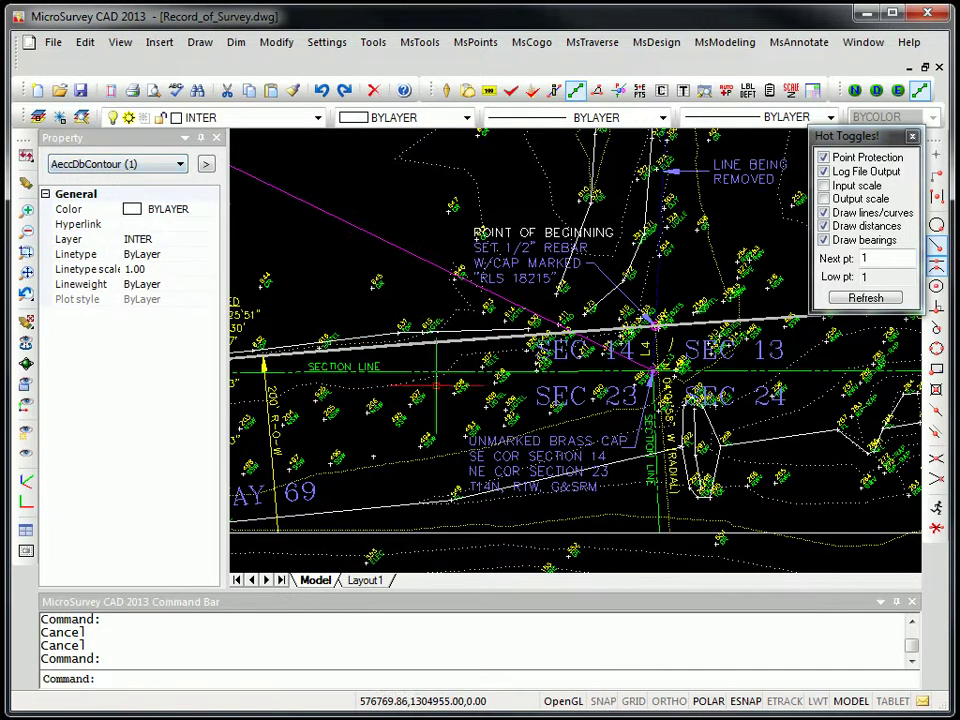
key("Escape")
key("Escape")
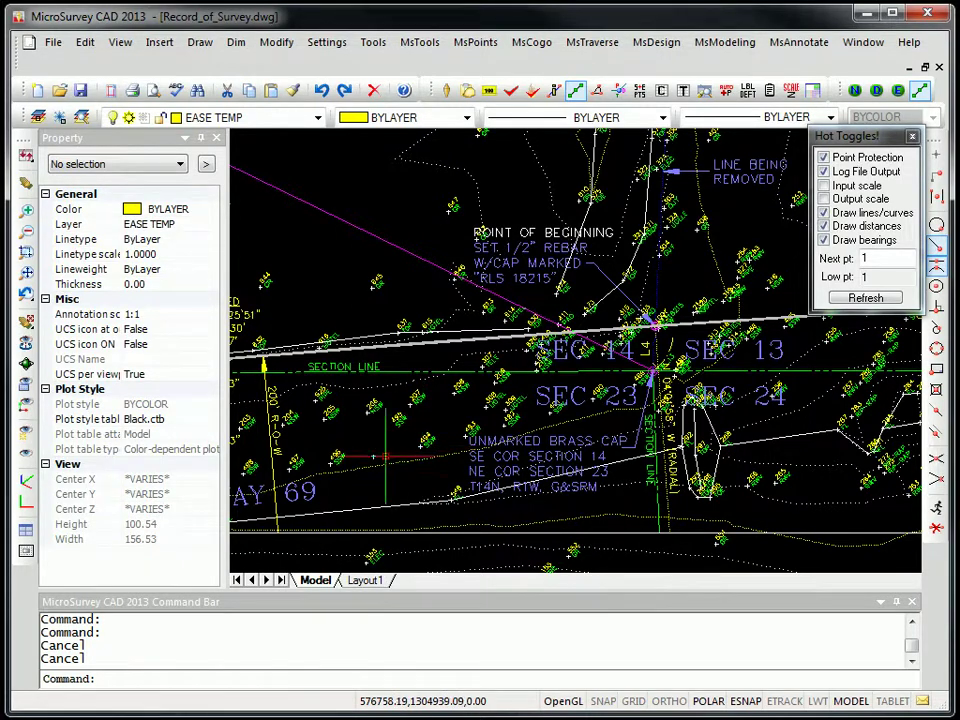
Step: Explode the survey point object 494 labelled SSW, south of the section line
scroll(441, 440, "up", 5)
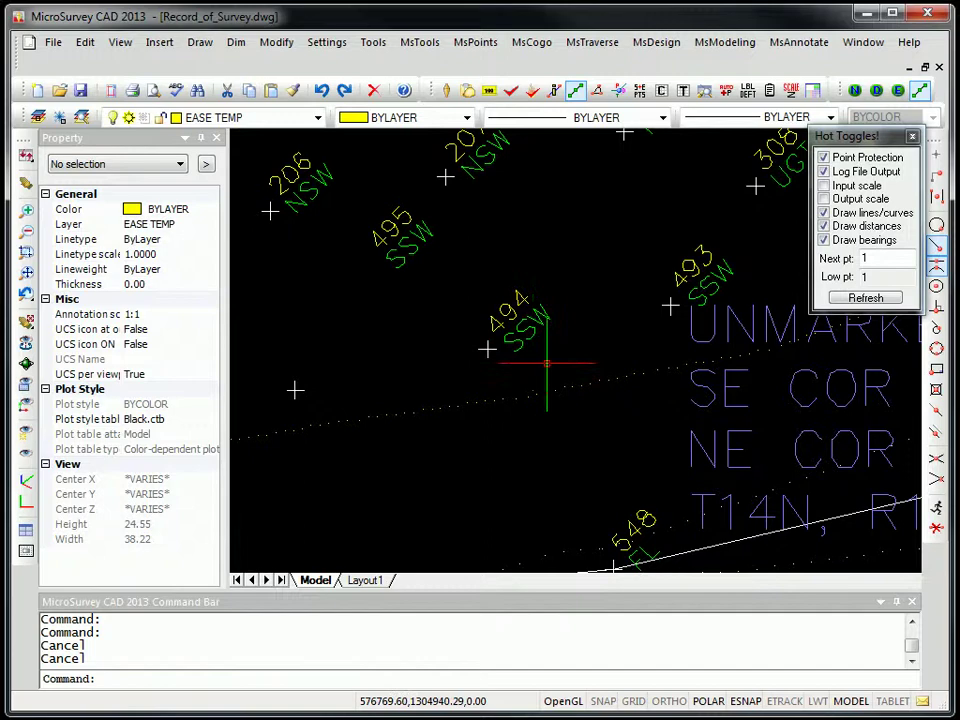
type("expl")
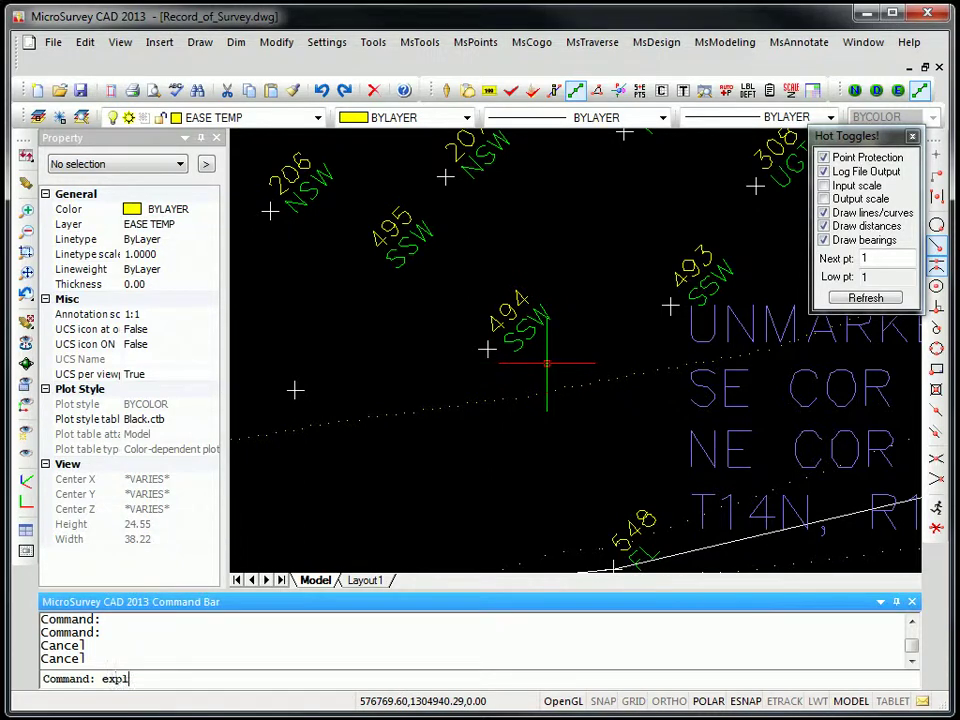
type("ode")
key("Return")
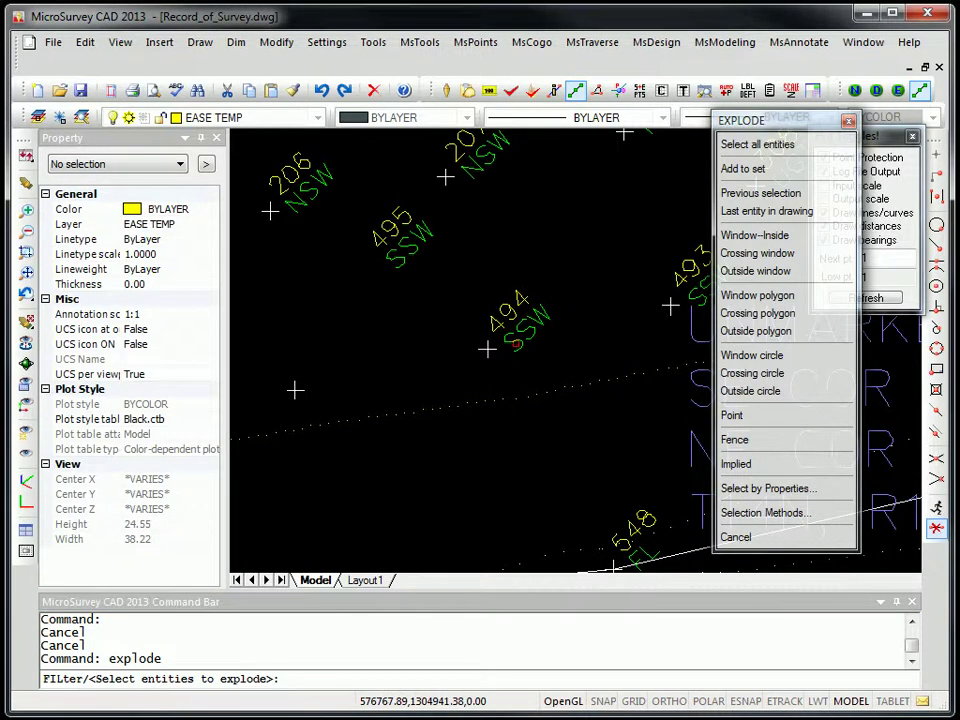
left_click(512, 340)
key("Return")
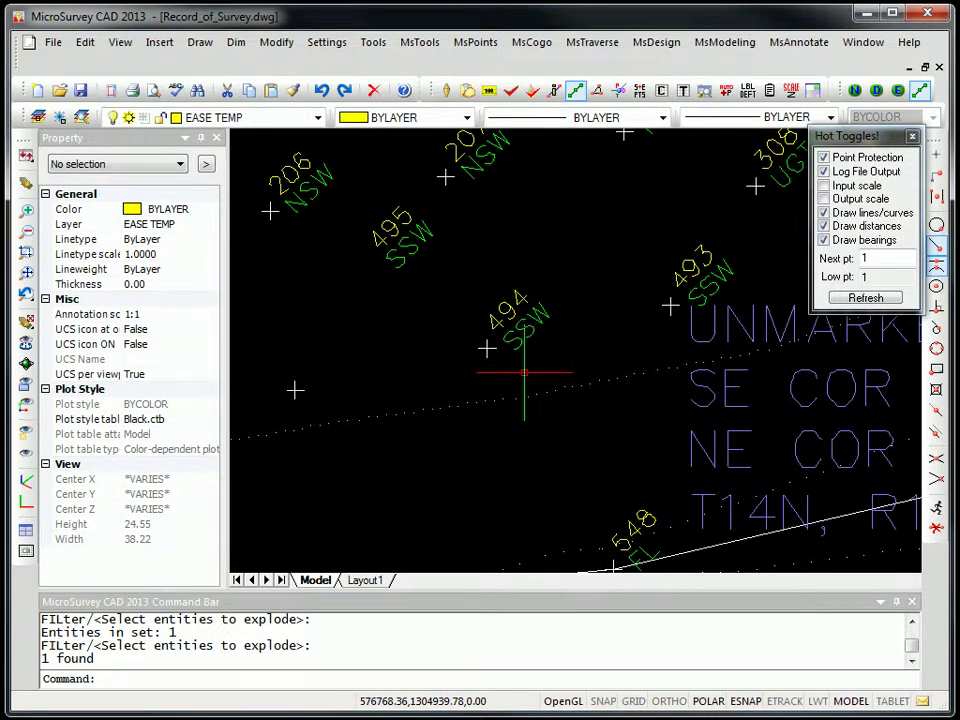
Step: Draw a single line from the marker of point 494 to a free point up past its label
type("1")
key("Return")
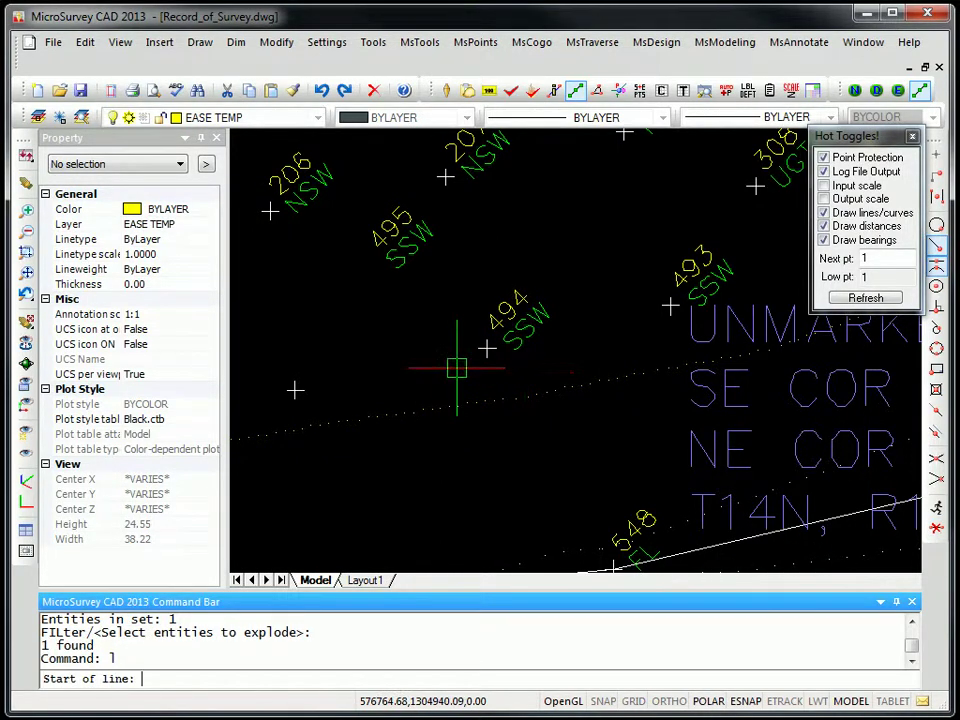
left_click(487, 349)
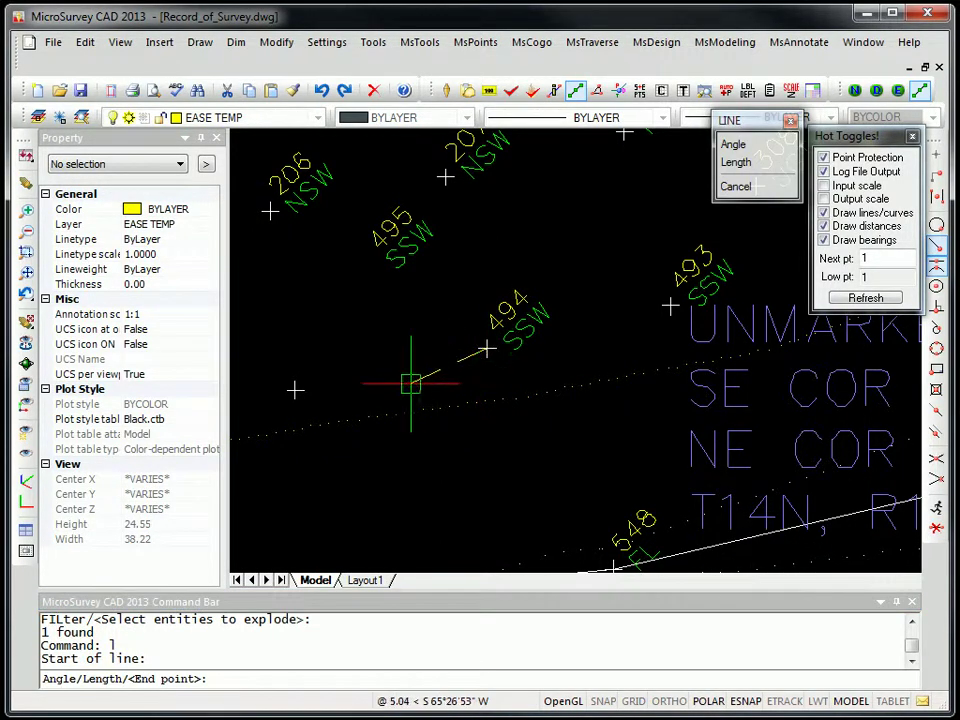
left_click(531, 220)
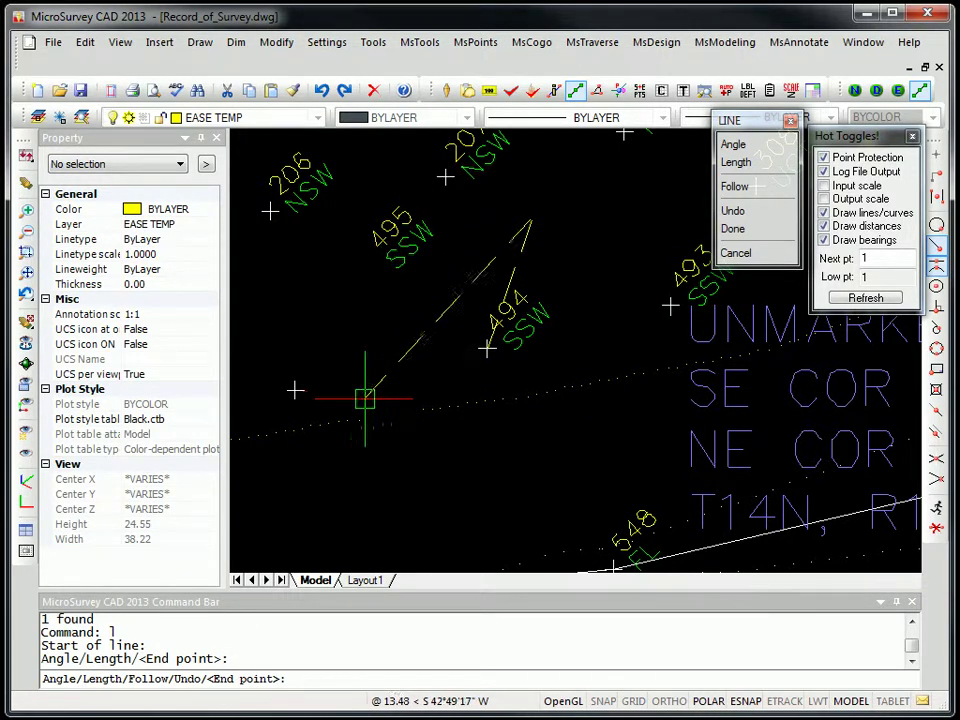
right_click(570, 222)
scroll(552, 321, "down", 6)
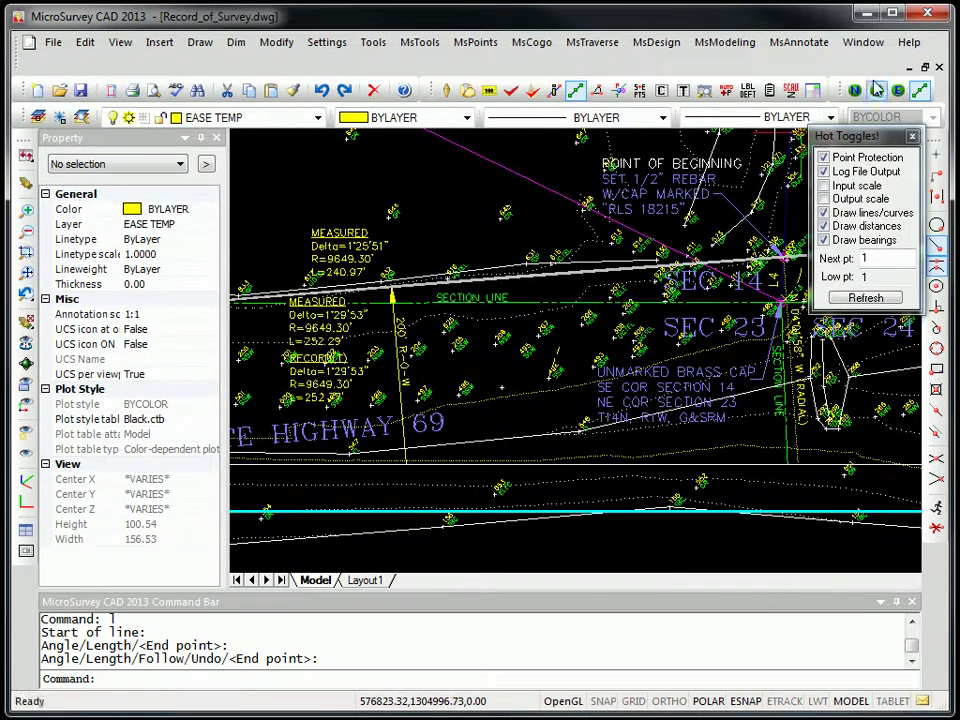
Step: Switch to the mrsid2.dwg drawing and close the Property pane
left_click(862, 42)
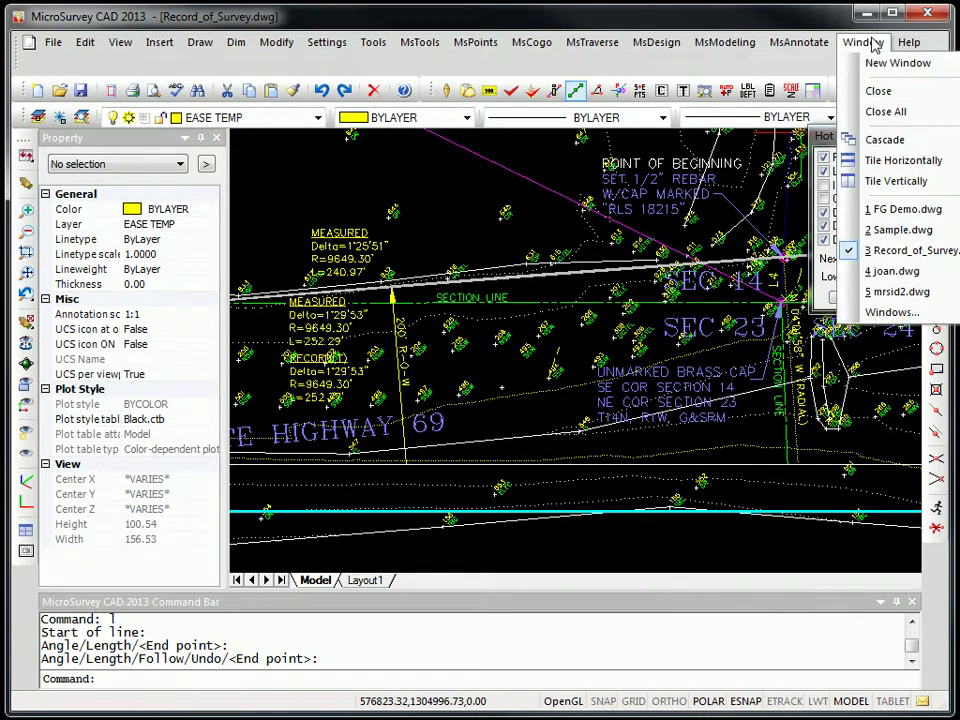
left_click(905, 292)
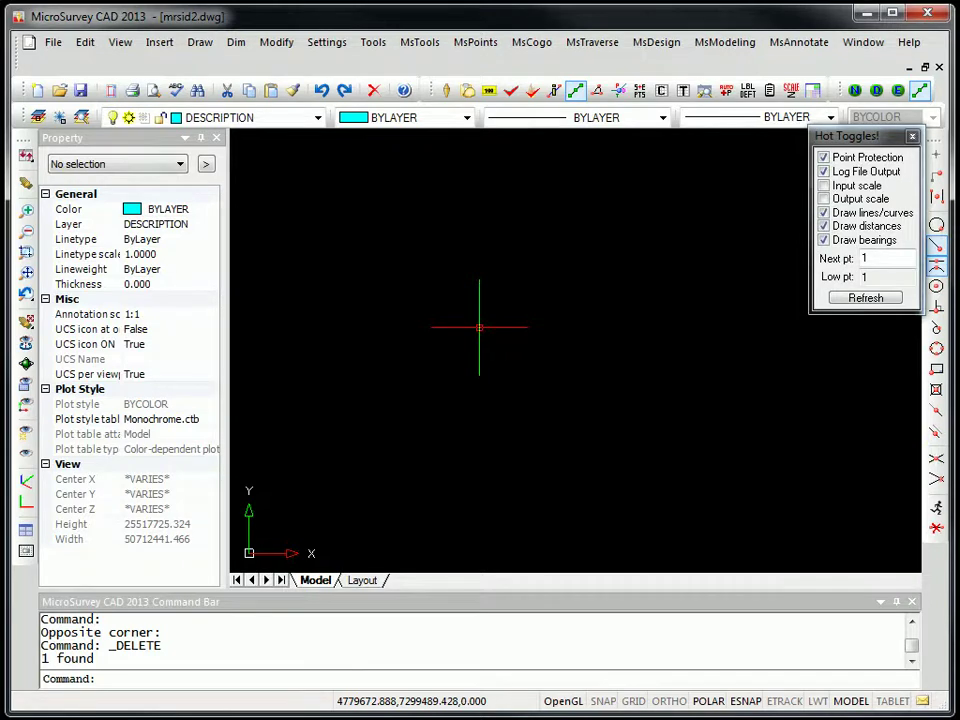
left_click(216, 137)
Step: Start attaching a raster image and choose 19828885_15.sid from the MrSID folder
left_click(161, 44)
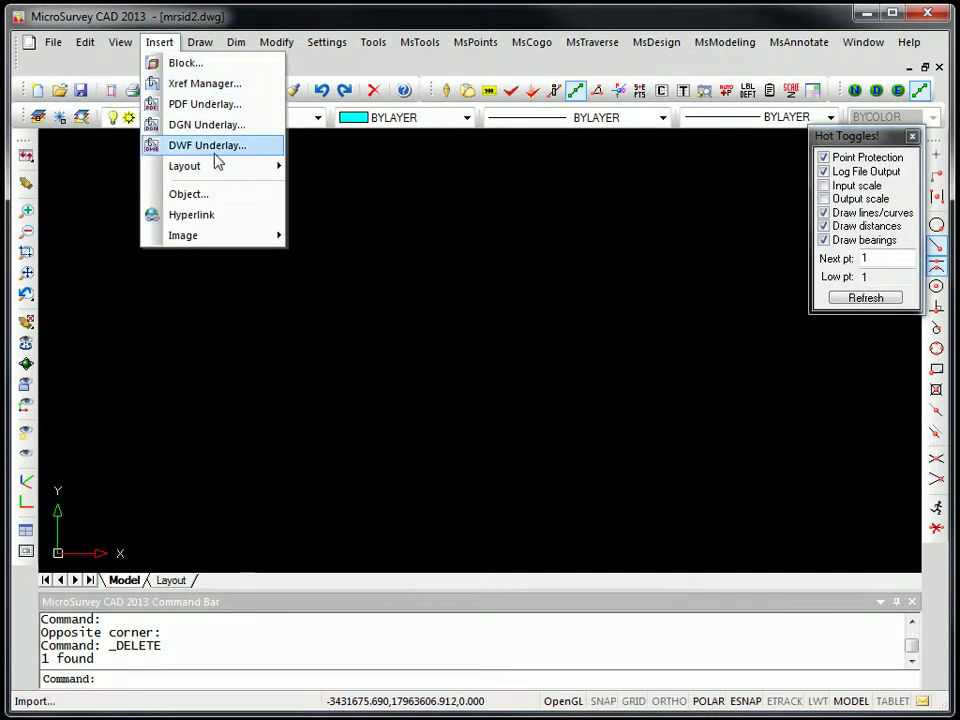
mouse_move(236, 247)
left_click(343, 240)
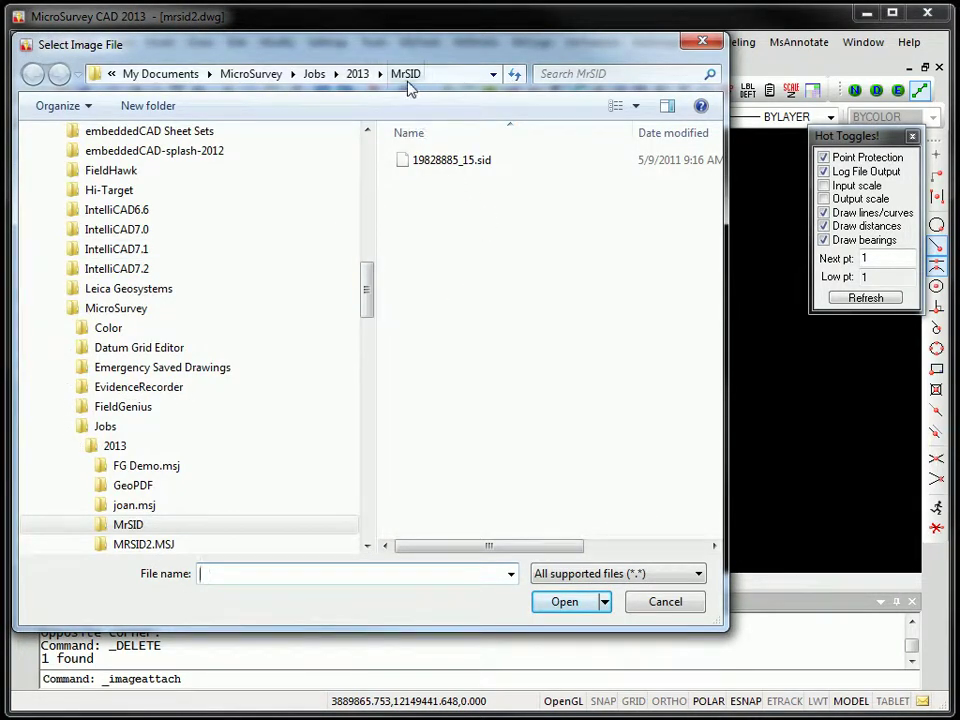
left_click(448, 162)
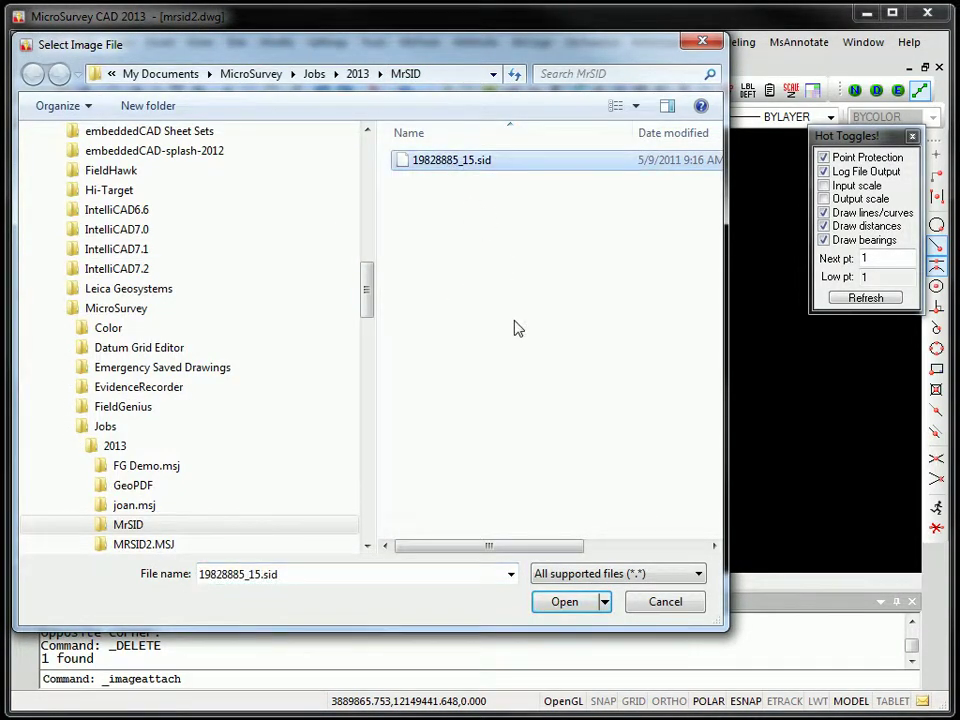
left_click(568, 603)
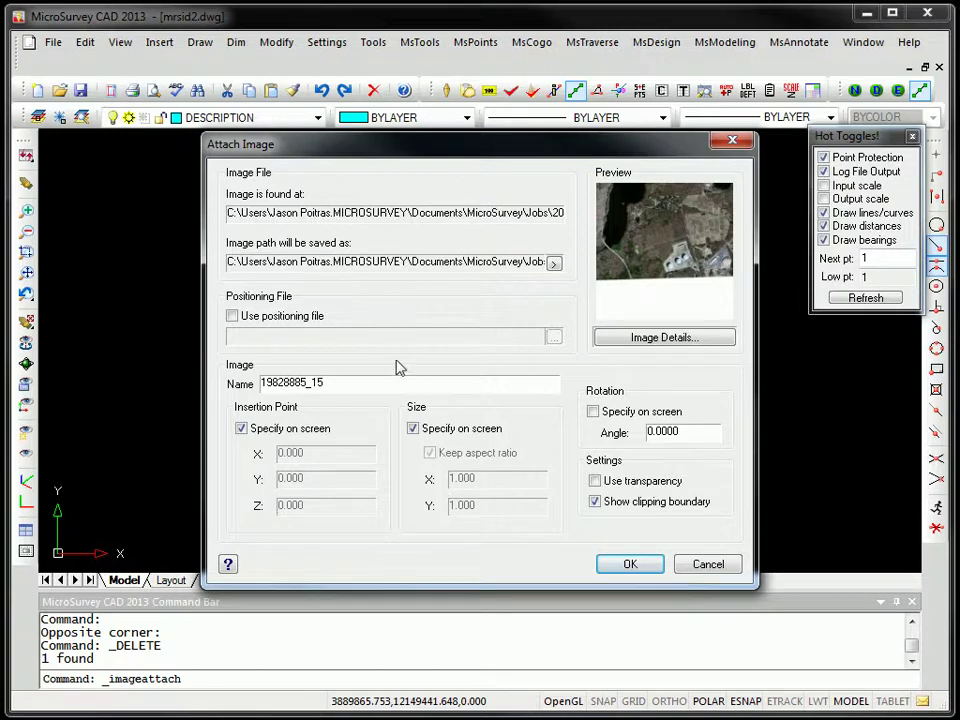
Step: Use 19828885_15.sdw as the positioning file, listing all file types to find it, and attach the image
left_click(232, 316)
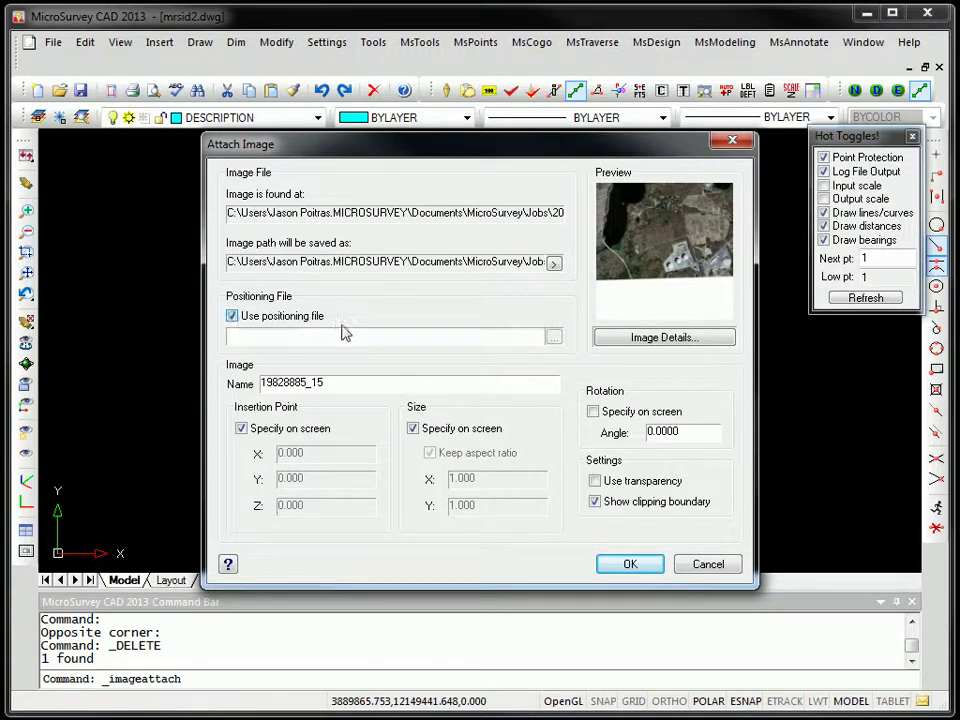
left_click(554, 338)
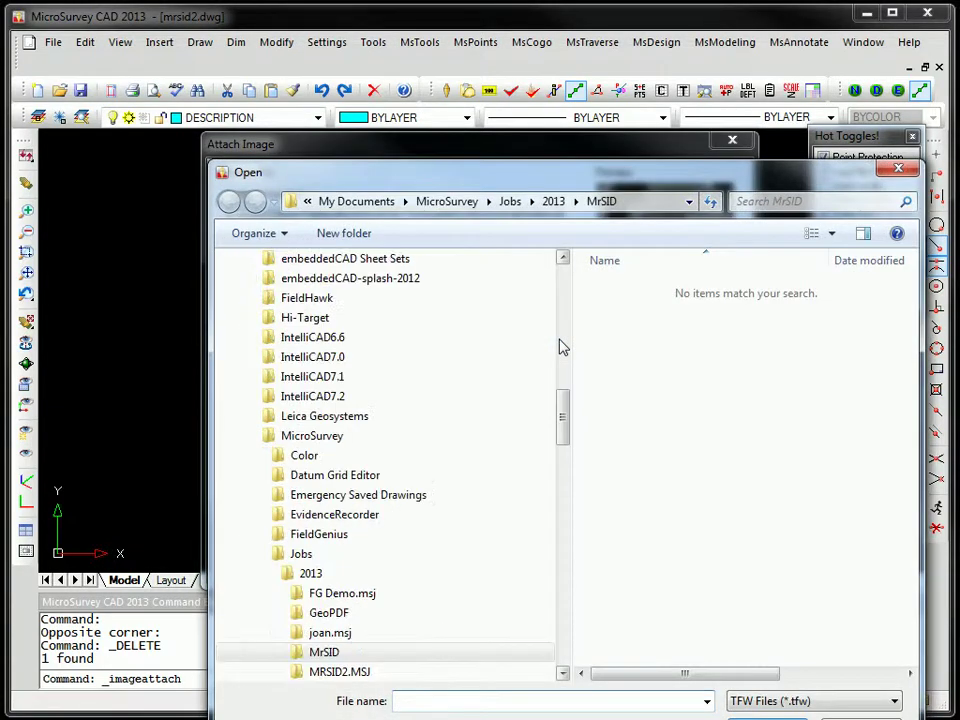
left_click(840, 702)
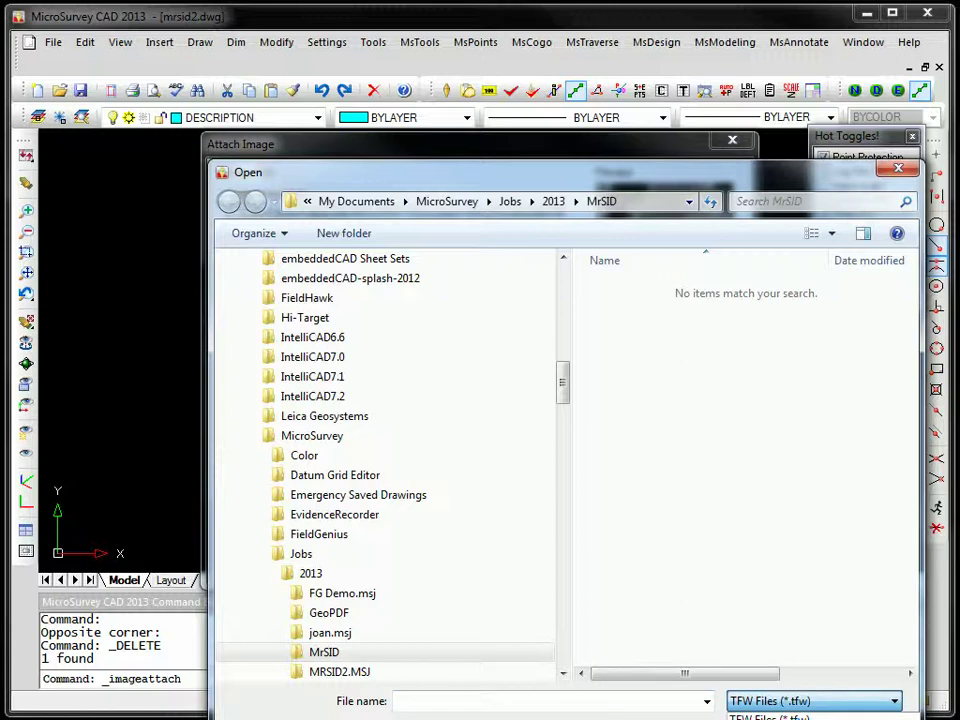
left_click(773, 712)
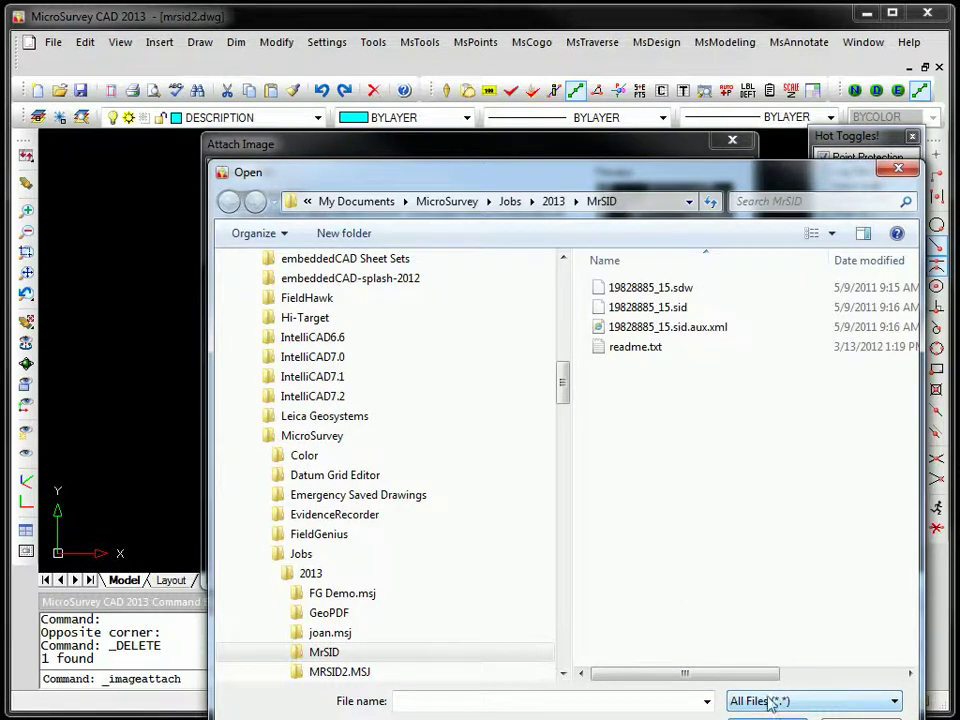
left_click(622, 288)
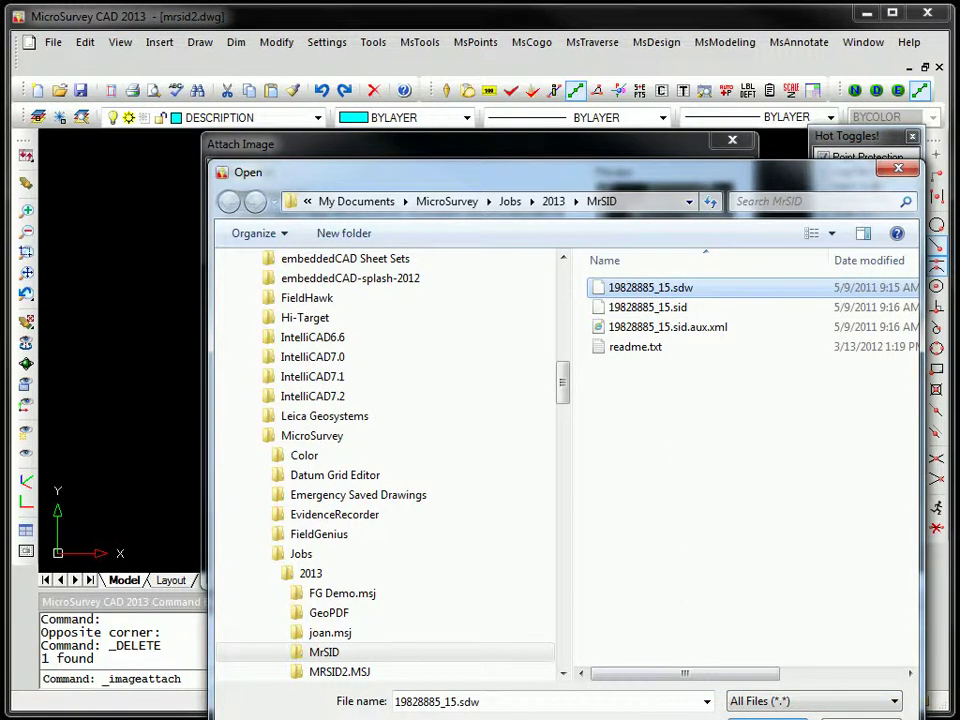
key("Return")
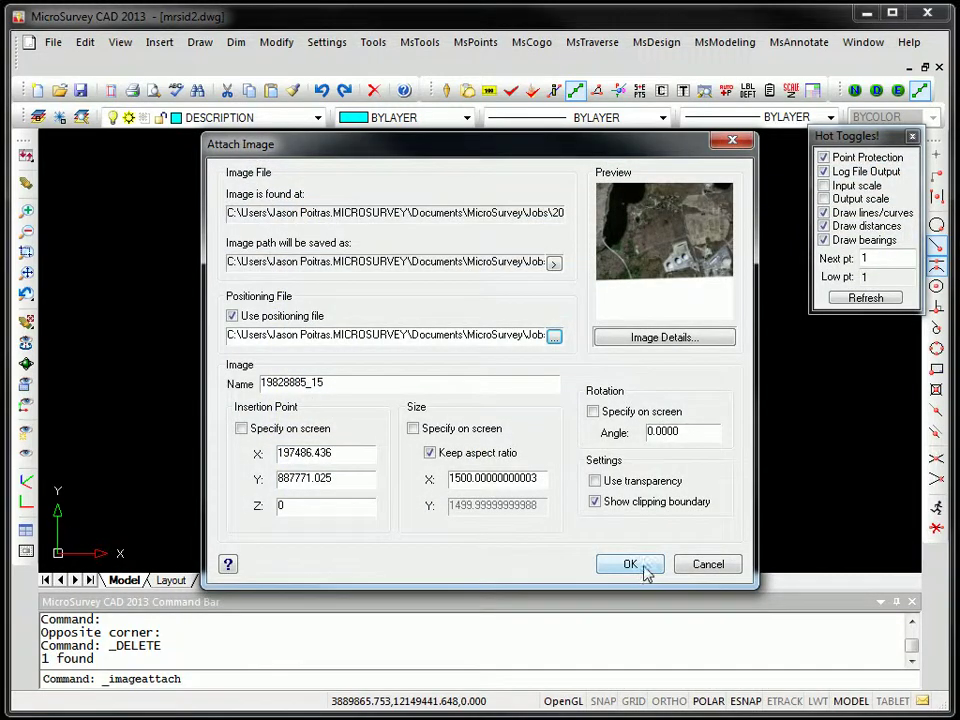
left_click(645, 570)
Step: Inspect the storage tanks on the attached aerial image up close and save the drawing
middle_click_drag(452, 375, 556, 424)
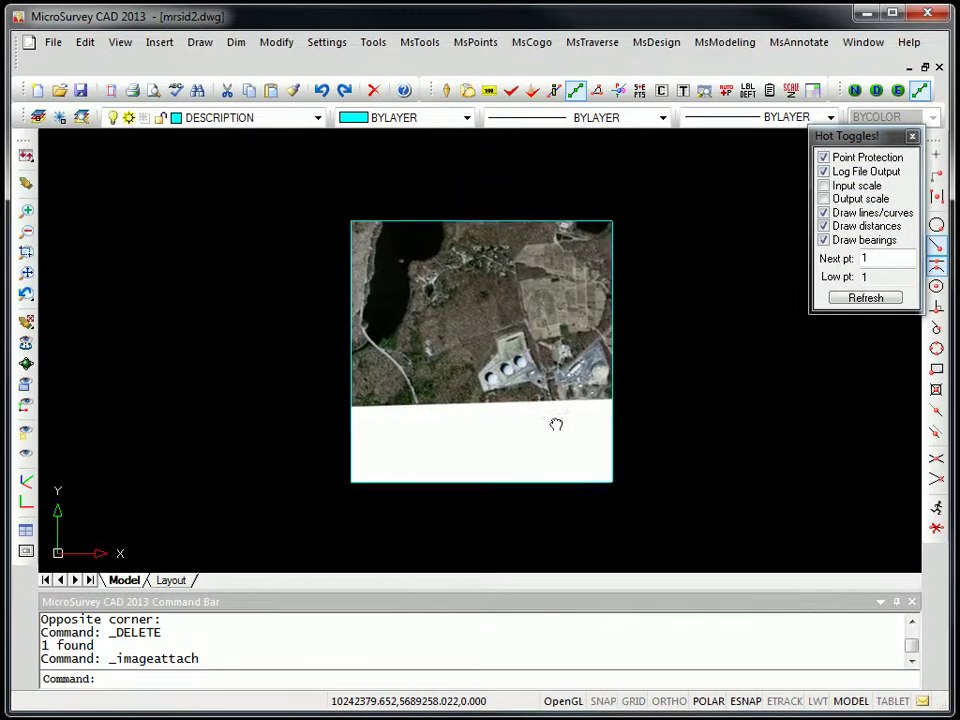
scroll(528, 392, "up", 10)
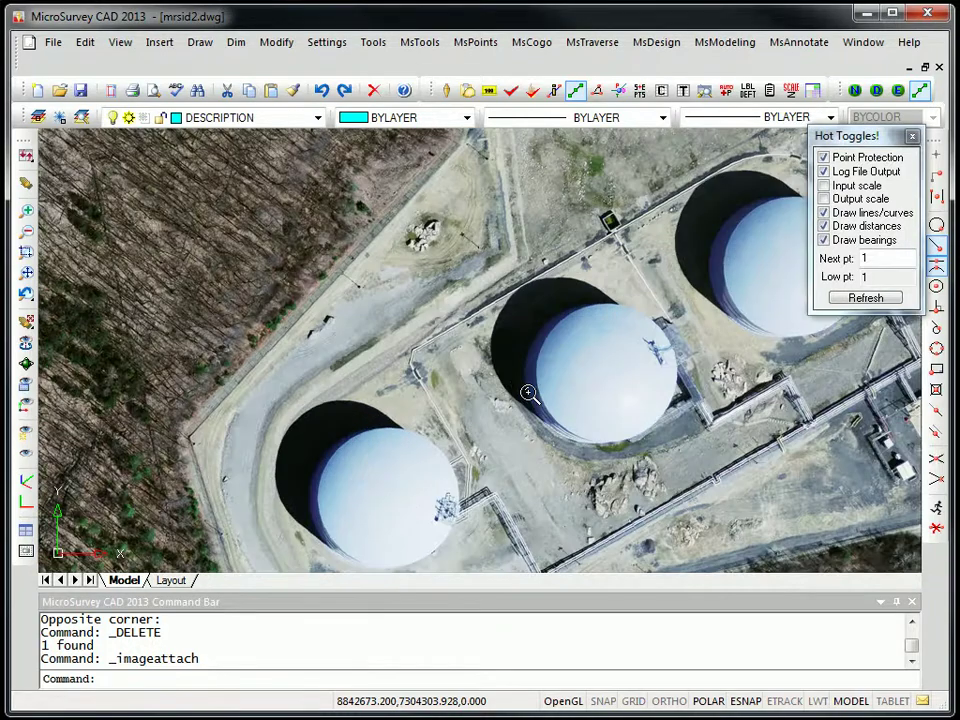
scroll(528, 392, "up", 5)
scroll(528, 392, "down", 4)
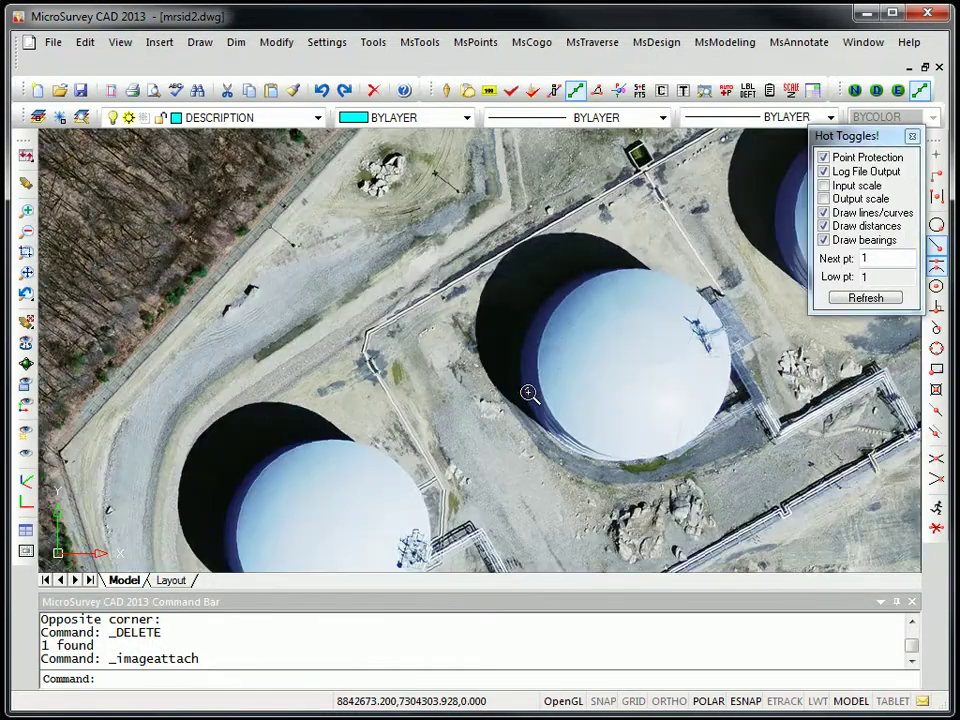
scroll(528, 392, "down", 8)
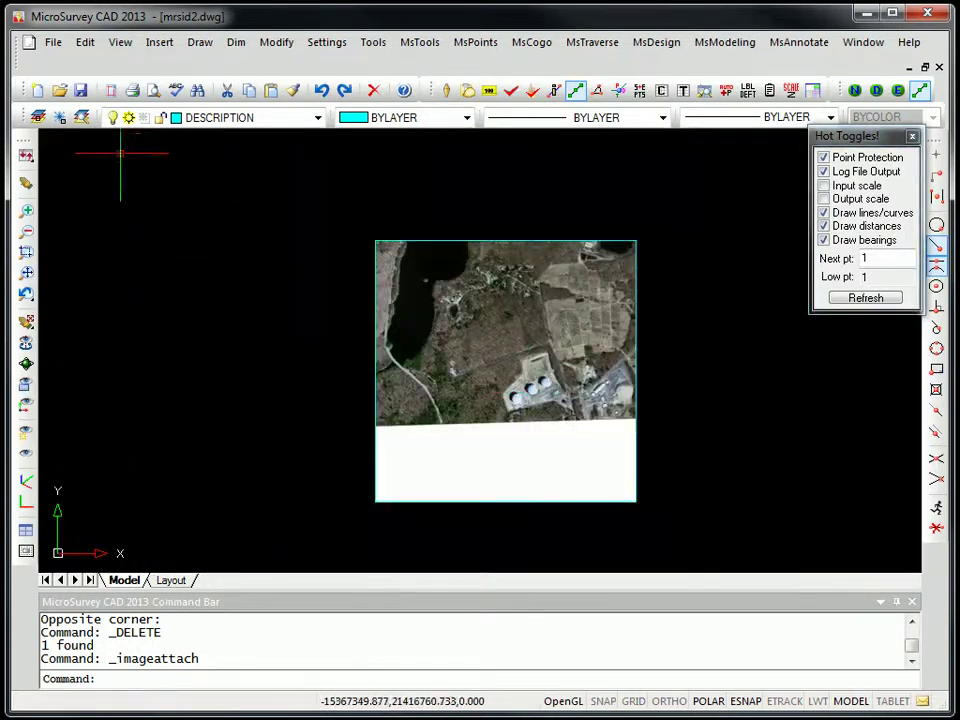
left_click(80, 91)
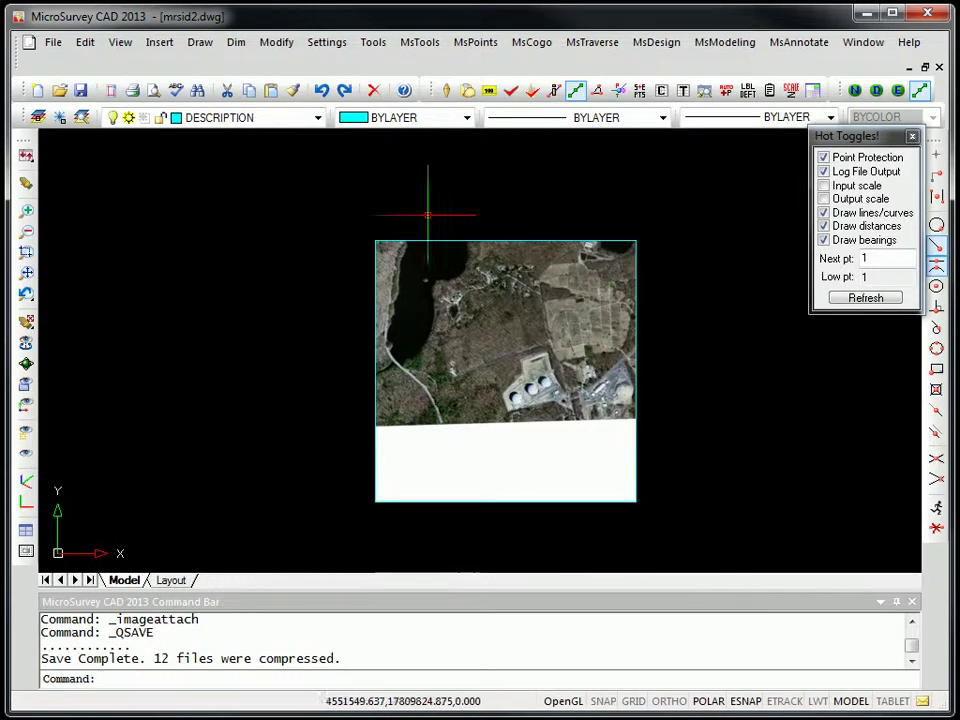
Step: Switch to the joan.dwg drawing and display its TIN surface in the Realistic visual style
left_click(861, 43)
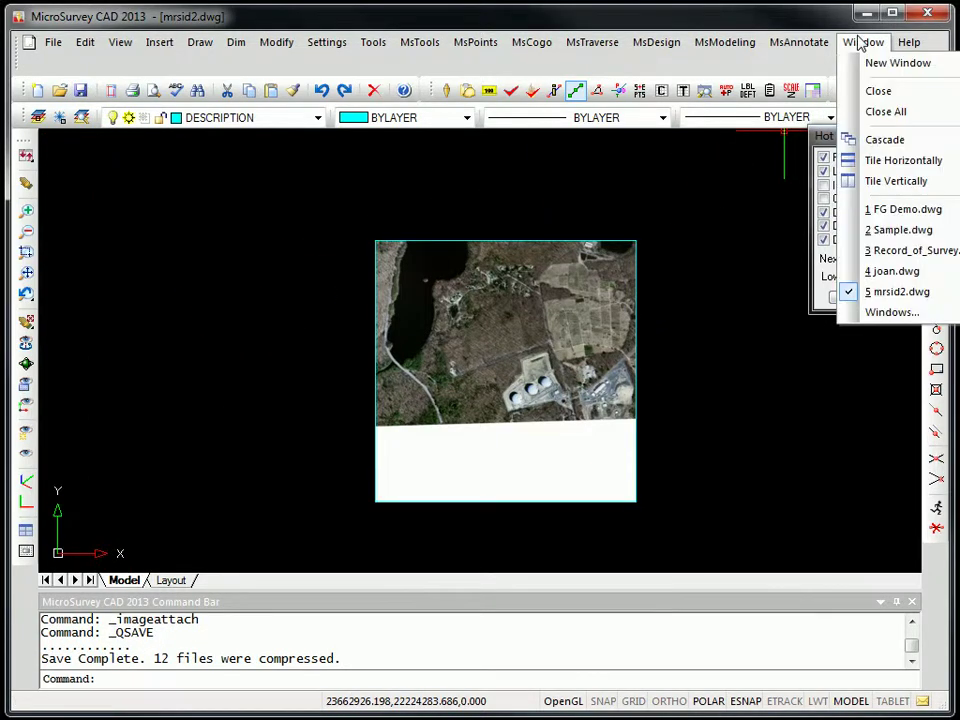
left_click(893, 272)
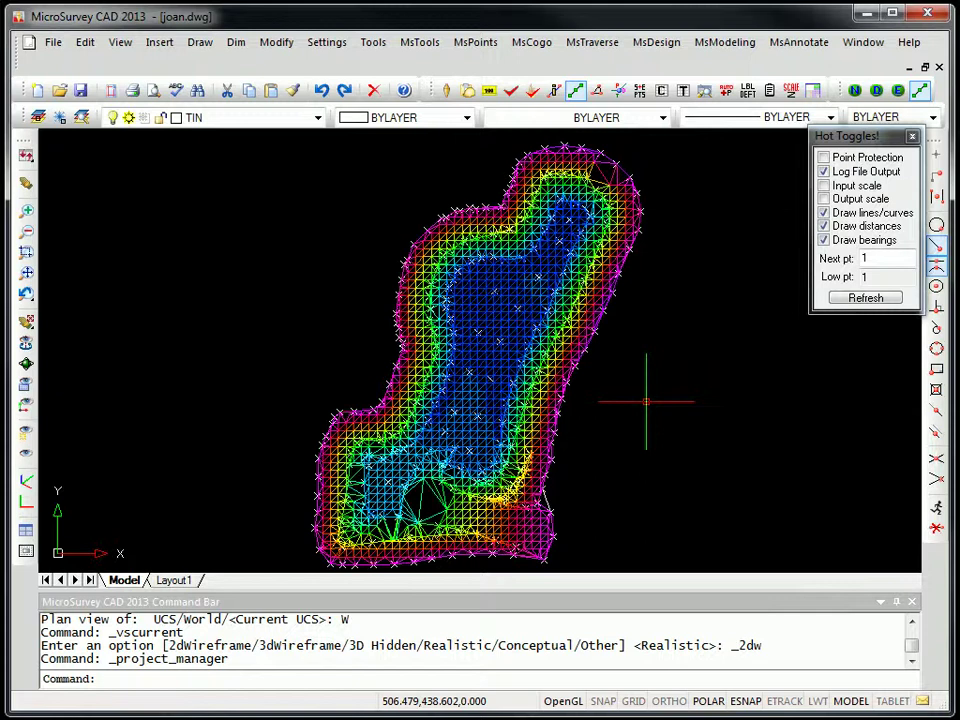
left_click(121, 42)
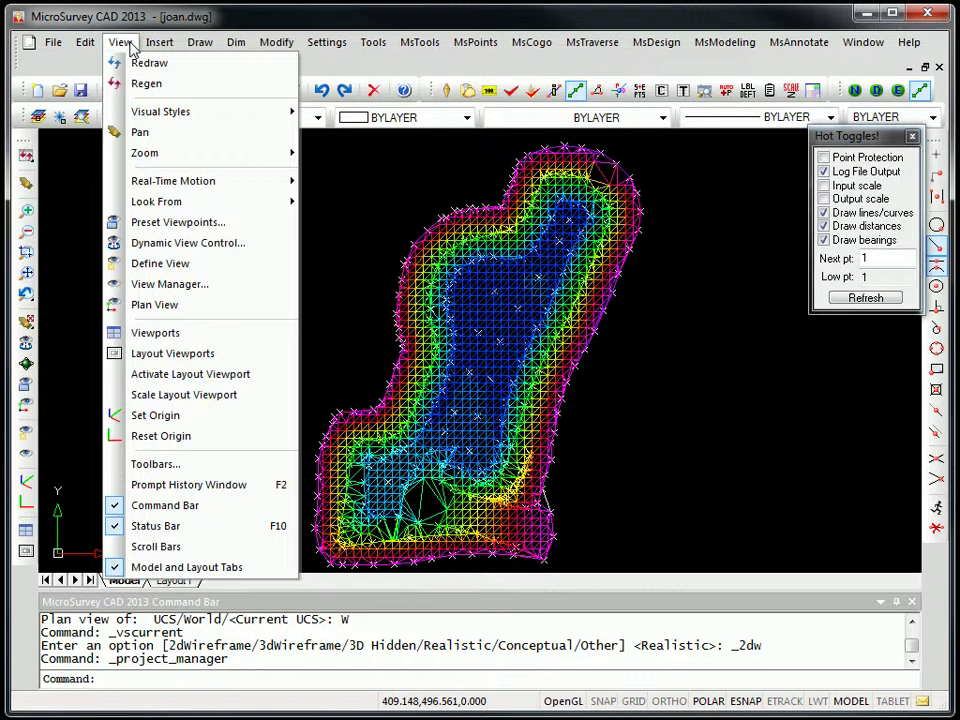
mouse_move(290, 112)
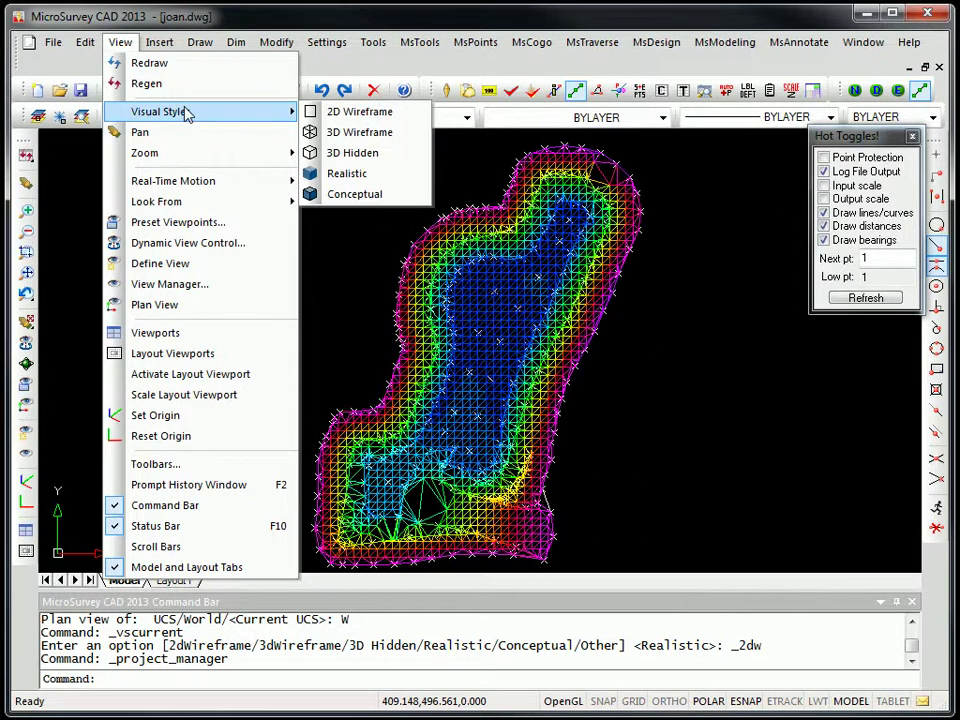
left_click(338, 176)
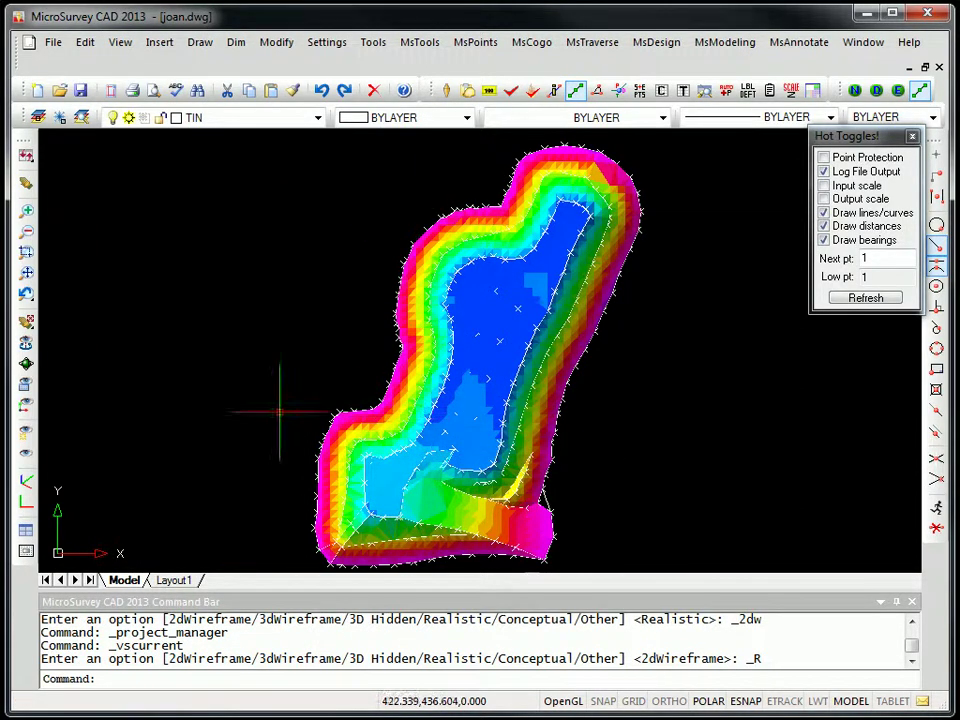
Step: Orbit the TIN surface into a tilted 3D view and set the rotation point on the surface's near edge
left_click(27, 366)
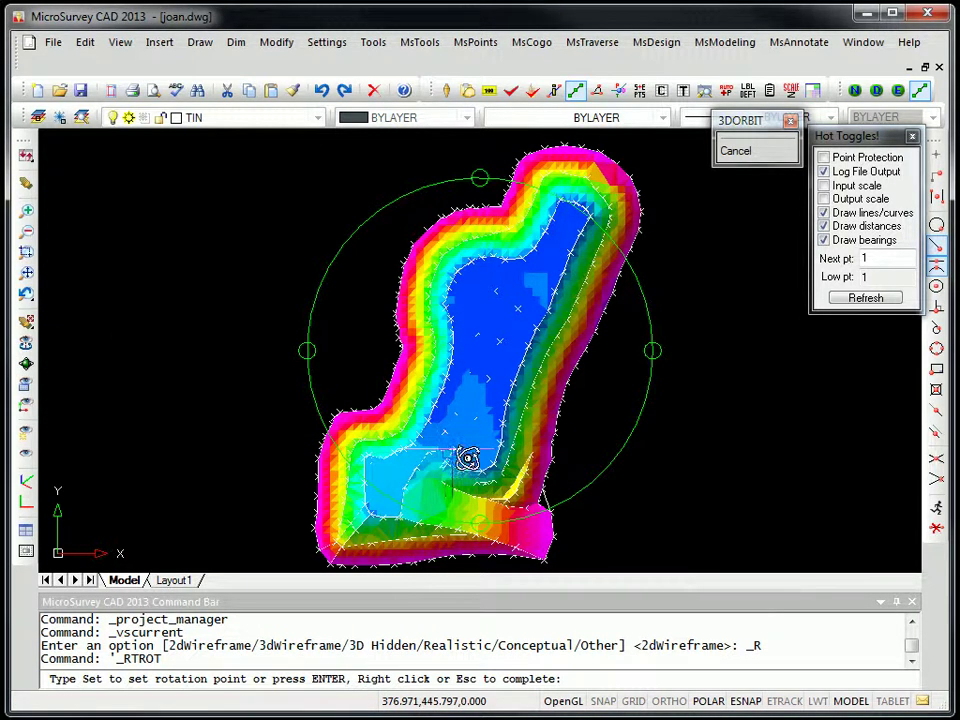
left_click_drag(467, 459, 514, 444)
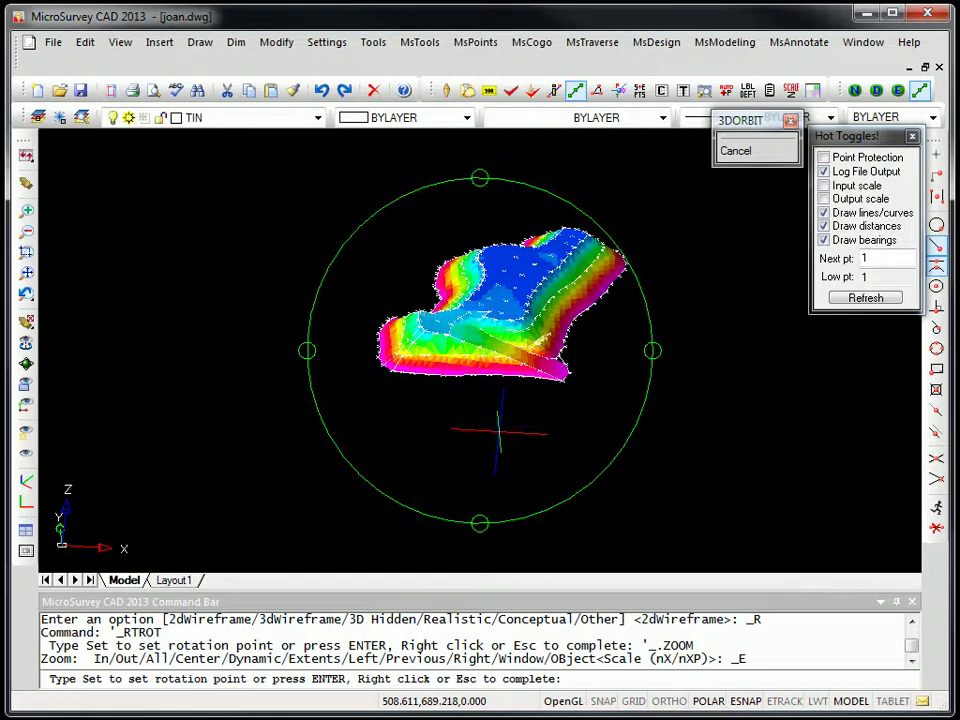
type("s")
key("Return")
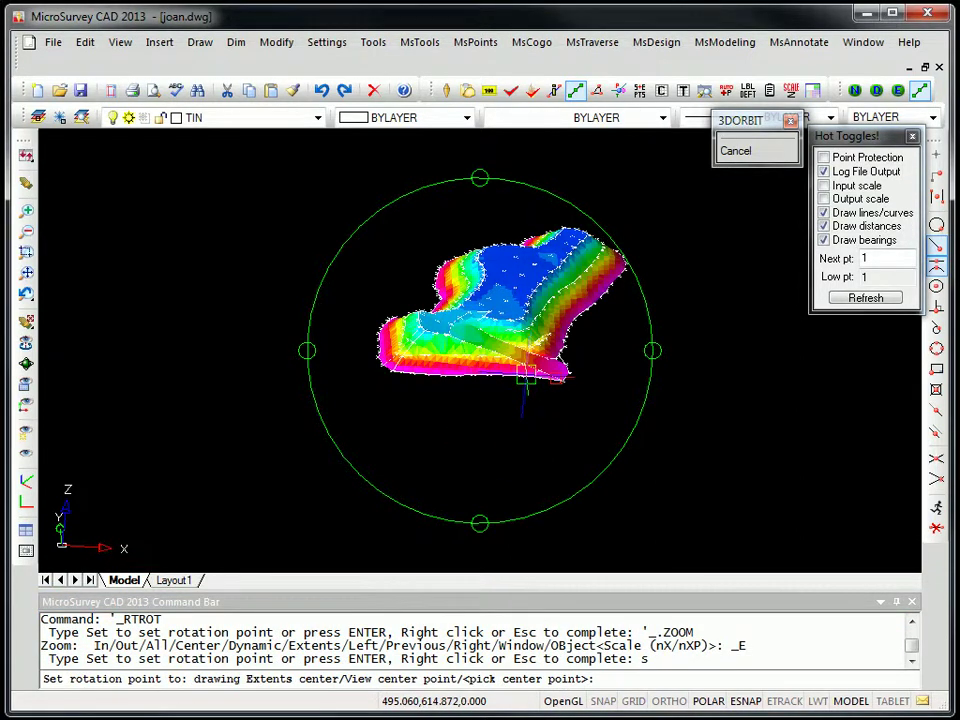
left_click(520, 378)
Step: Examine the shaded TIN surface in 3D from several angles, including its basin and side slopes up close
left_click_drag(515, 458, 440, 410)
left_click_drag(376, 386, 519, 388)
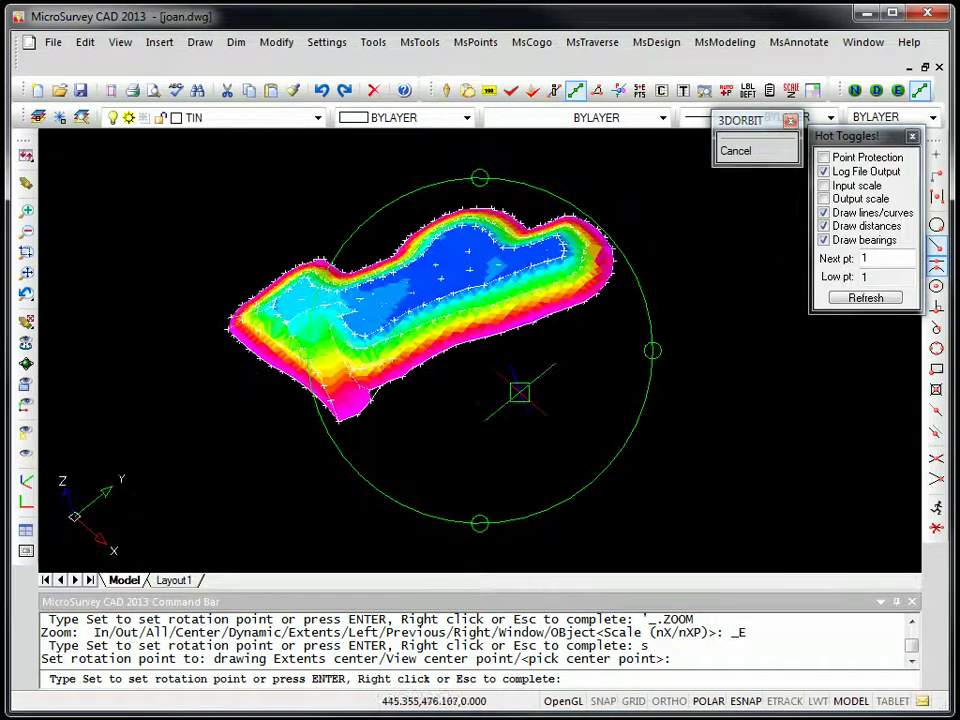
left_click_drag(501, 253, 516, 244)
scroll(456, 274, "up", 5)
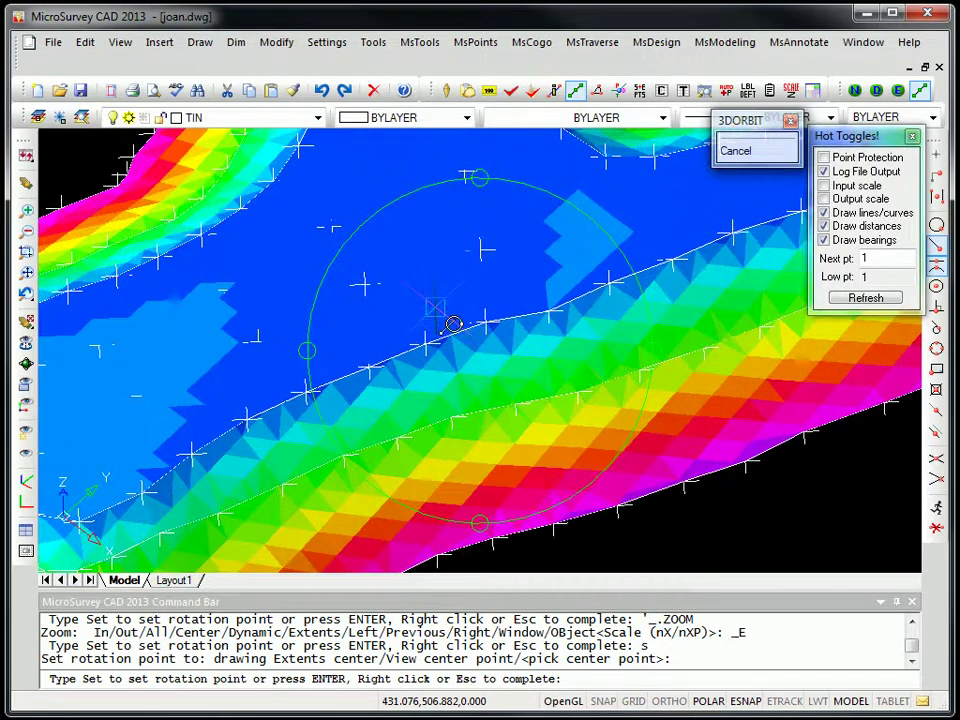
scroll(440, 340, "down", 2)
left_click_drag(400, 372, 566, 377)
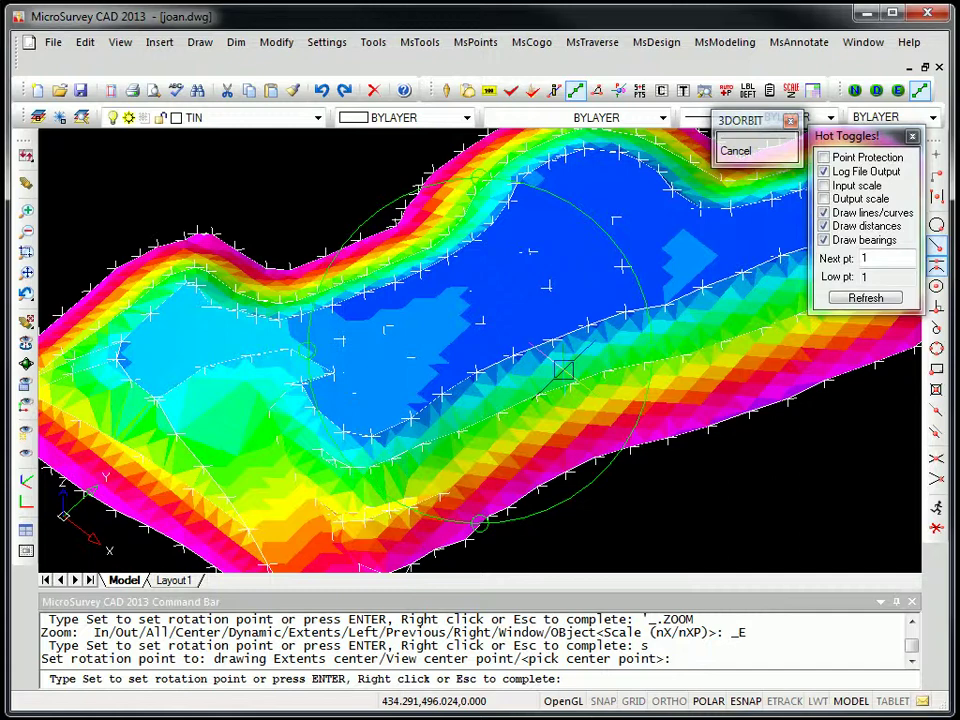
scroll(520, 390, "down", 4)
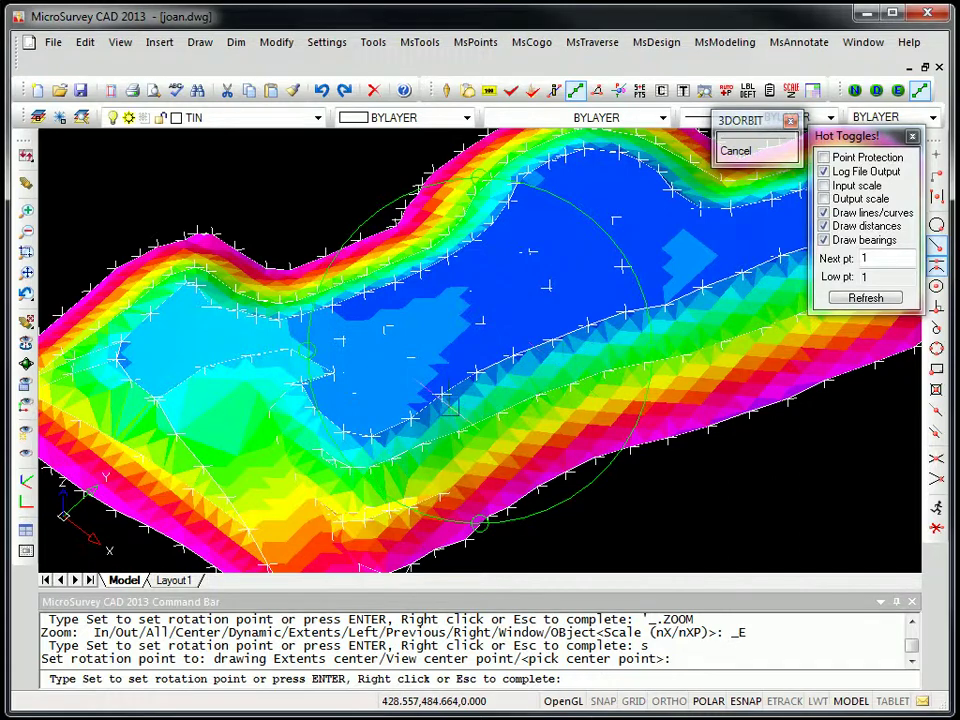
scroll(451, 408, "down", 2)
left_click_drag(451, 408, 435, 349)
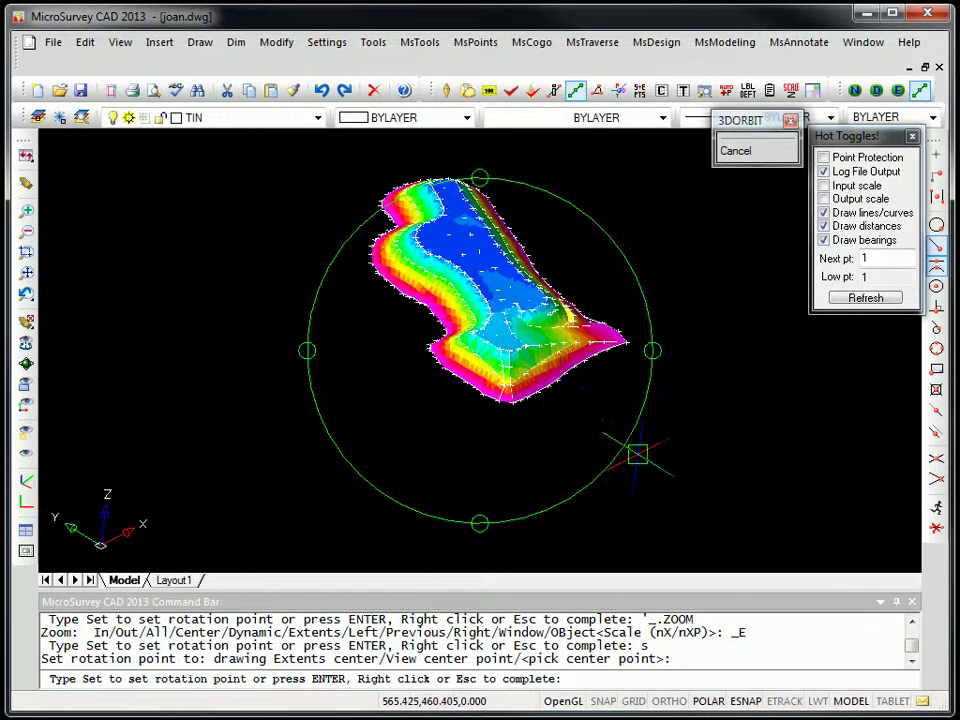